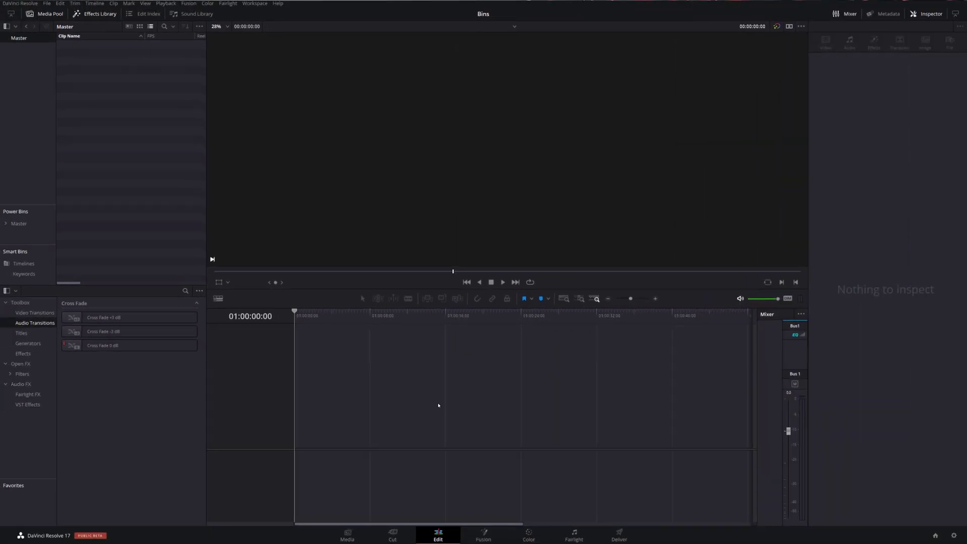
Step: Hide and reshow the Media Pool, then create an empty bin called test1 under Master
click(52, 15)
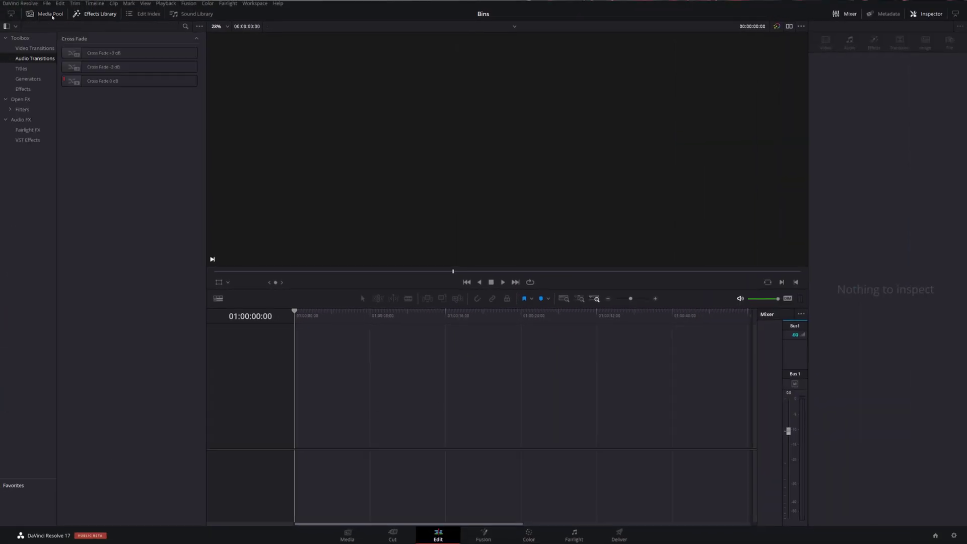
click(52, 16)
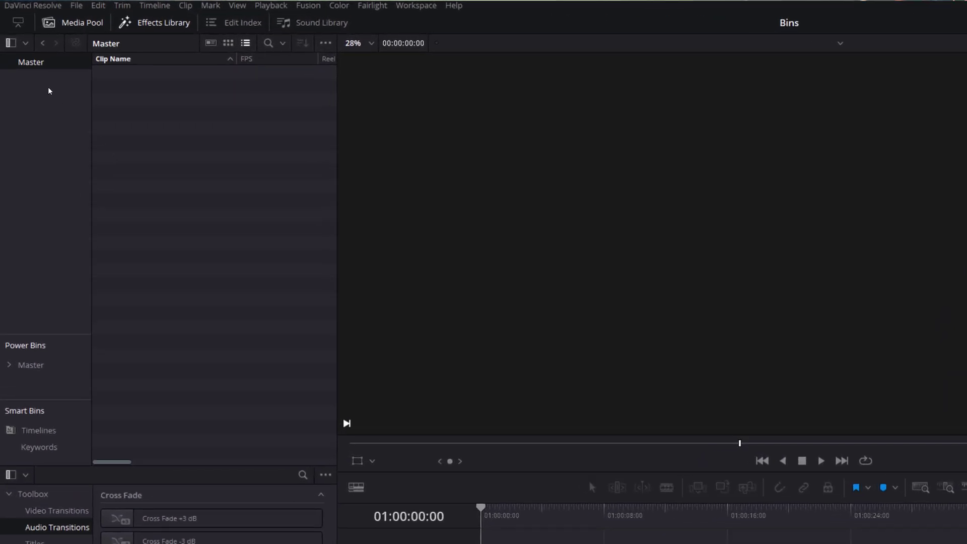
right_click(35, 104)
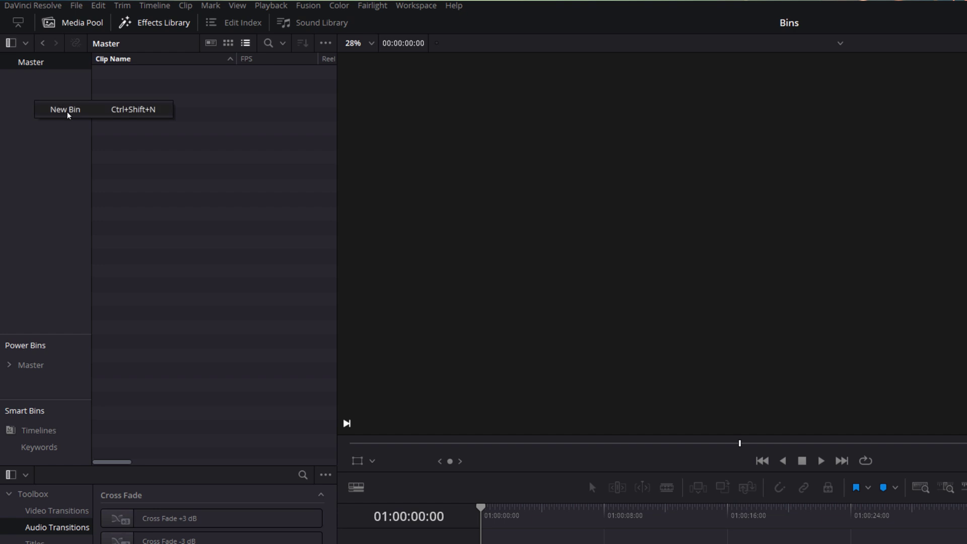
click(79, 112)
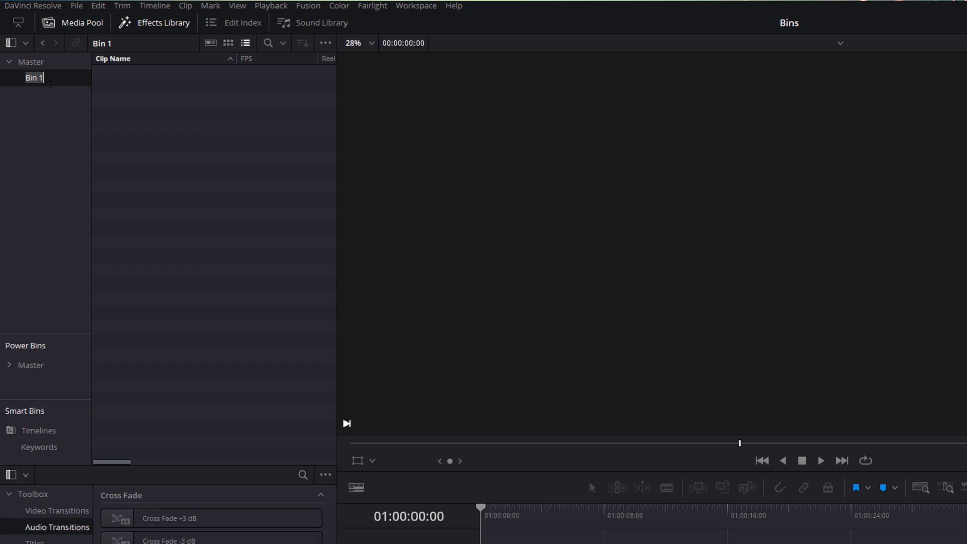
text(test1)
key(Return)
Step: Add Bin 2 inside test1, check it by expanding test1, then return to Master
right_click(145, 127)
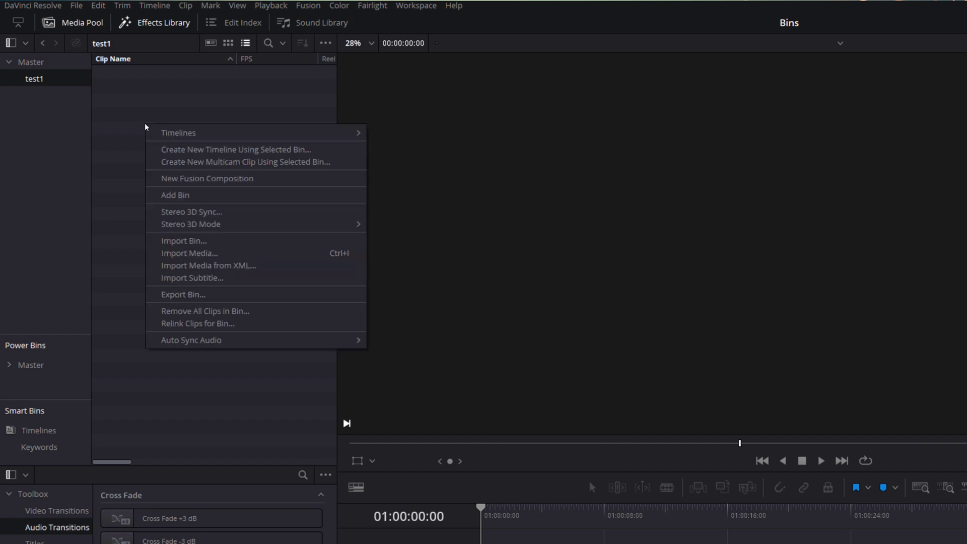
click(179, 195)
click(147, 121)
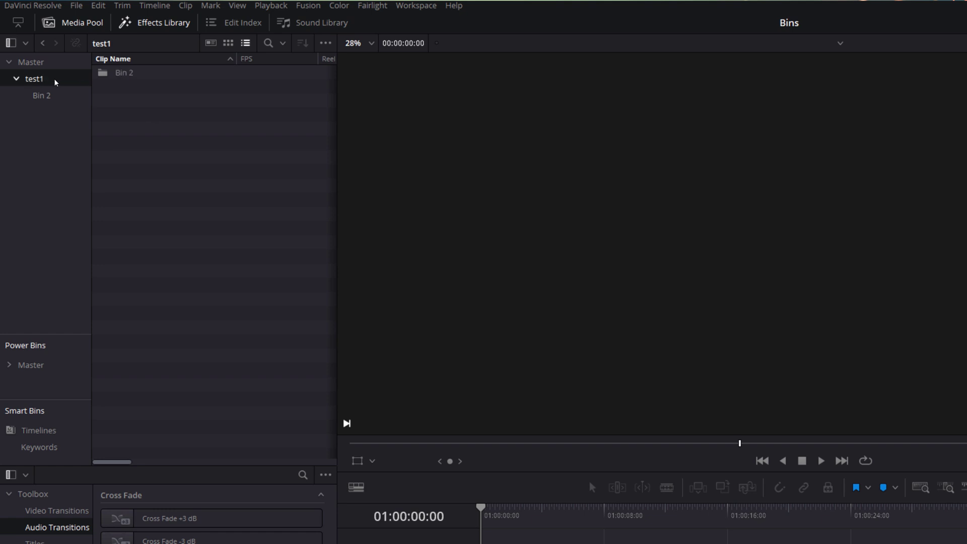
click(16, 79)
click(17, 80)
click(17, 80)
click(17, 79)
click(17, 79)
click(26, 64)
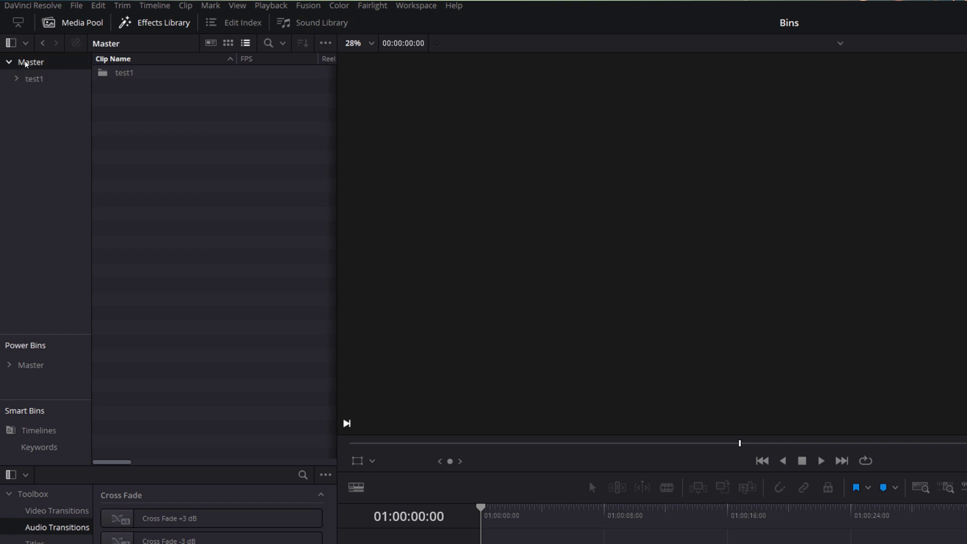
Step: Add a test2 bin under Master with Bin 4 nested inside it
right_click(113, 95)
click(144, 159)
text(test2)
key(Return)
click(36, 82)
right_click(126, 85)
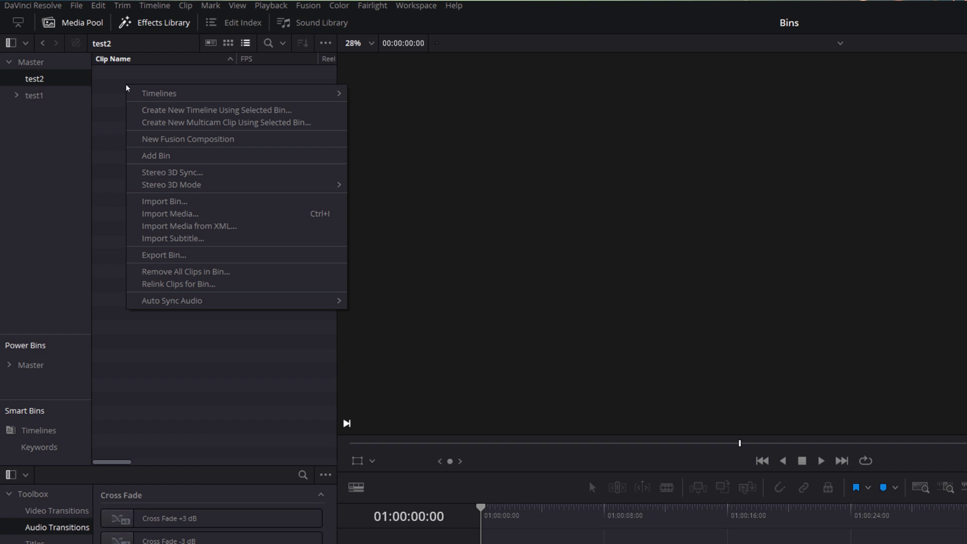
click(170, 159)
click(140, 172)
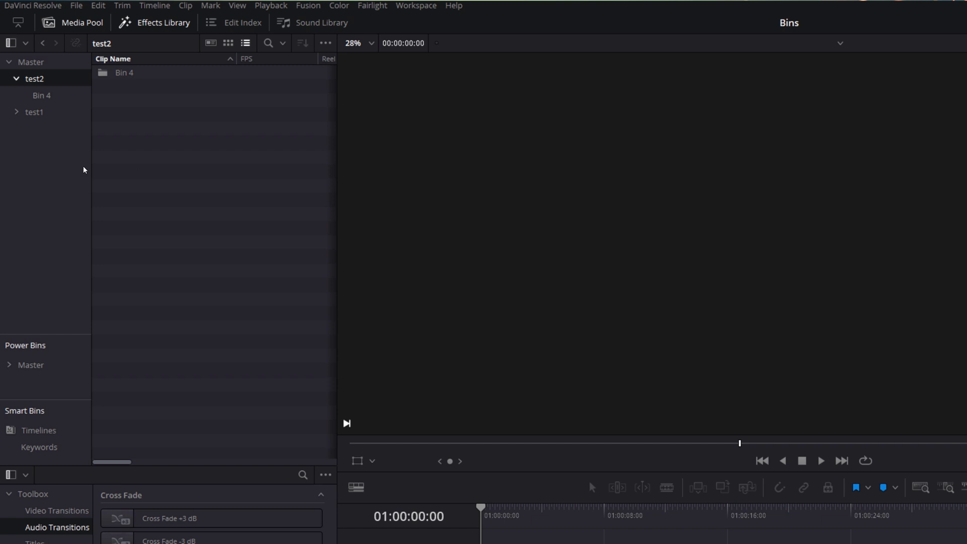
Step: Select test1, test2 and Bin 4 together and remove them all
drag(69, 182, 30, 91)
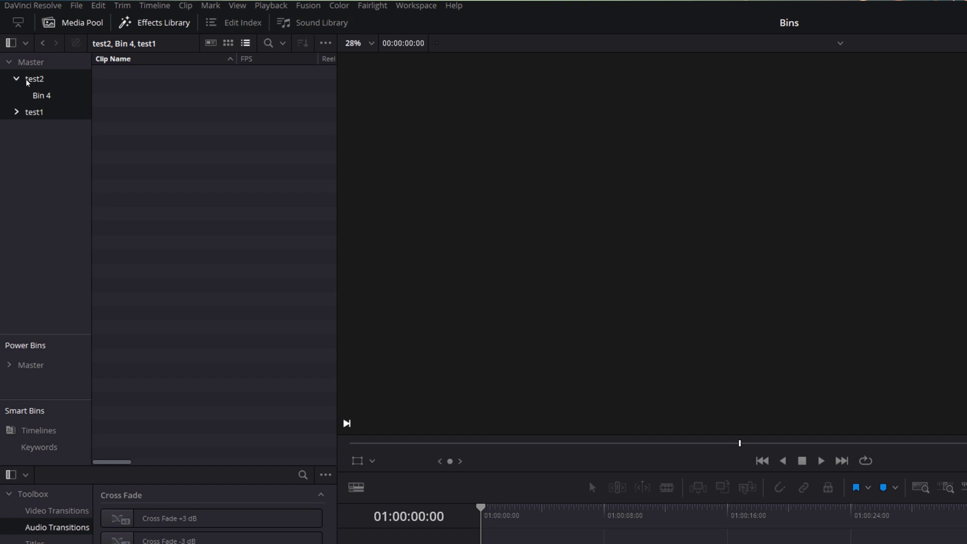
right_click(61, 79)
click(62, 132)
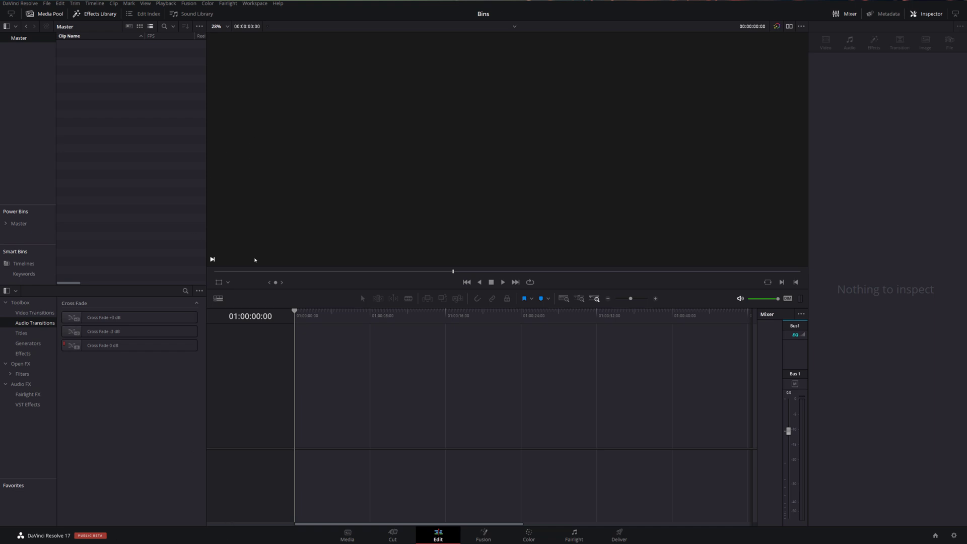
Step: Turn off Resolve's Full Screen Window mode and switch to the Photography (F:) Explorer window
click(255, 4)
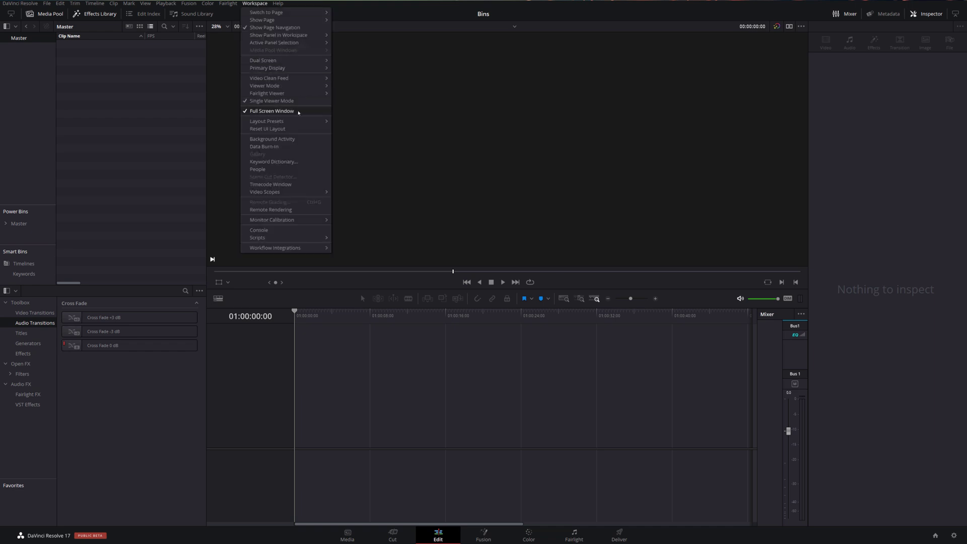
click(282, 111)
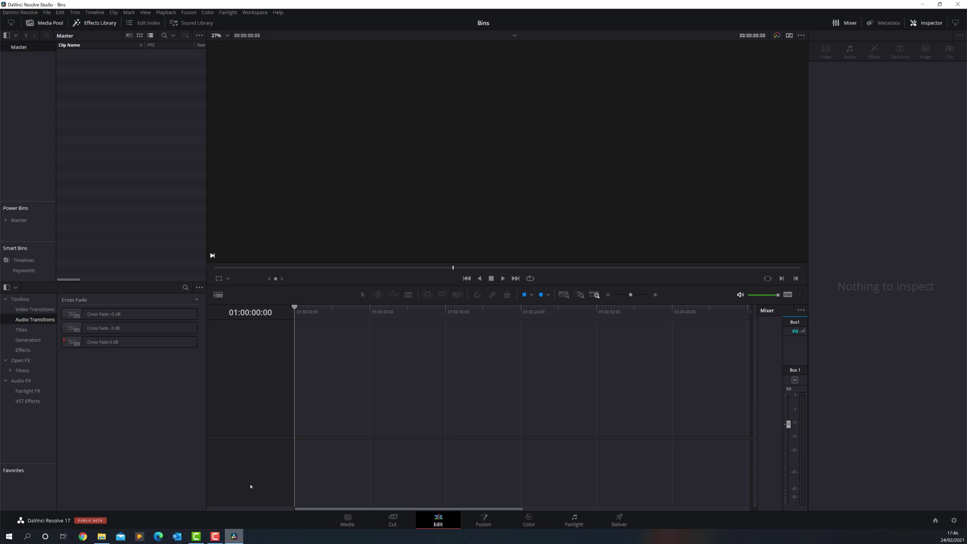
mouse_move(100, 537)
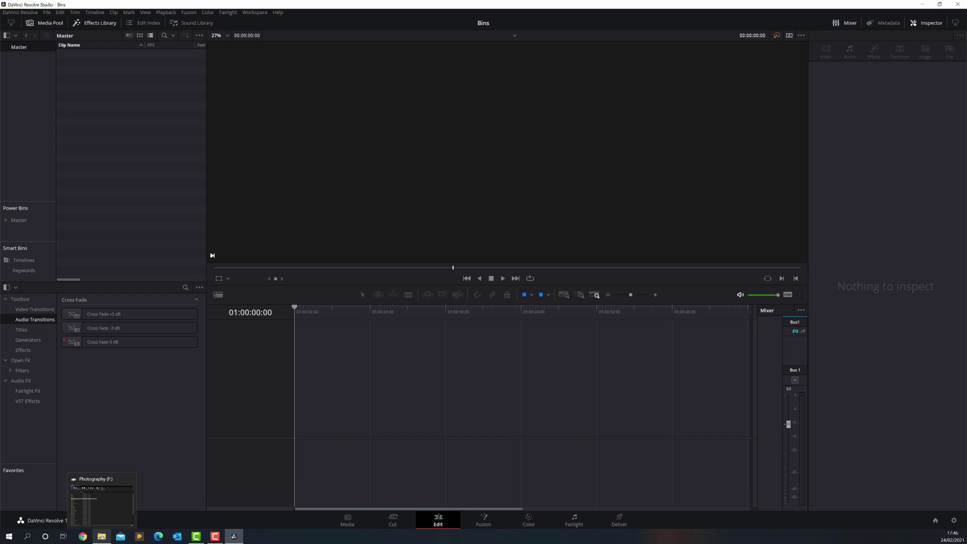
click(102, 504)
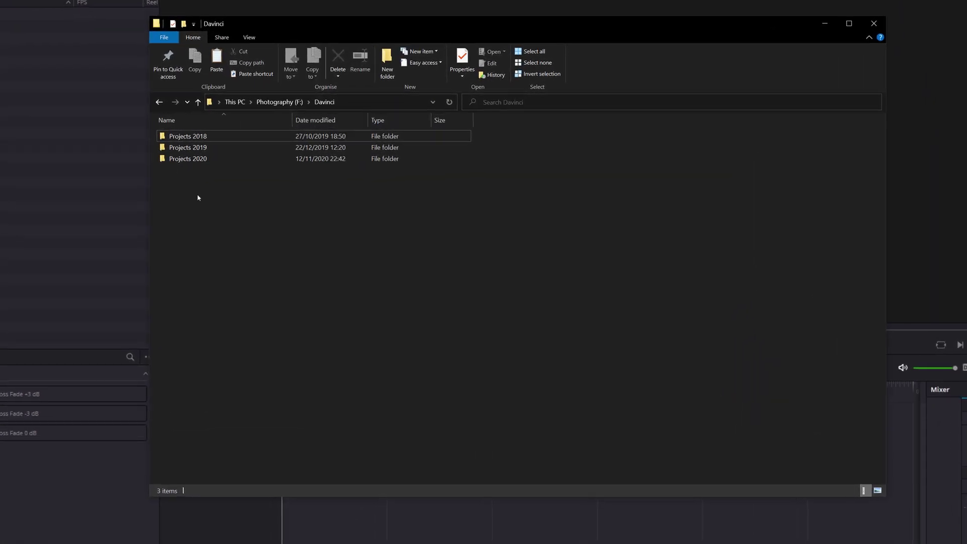
Step: Make a new folder named Demoproject inside Davinci on Photography (F:) and open it
right_click(194, 192)
mouse_move(229, 322)
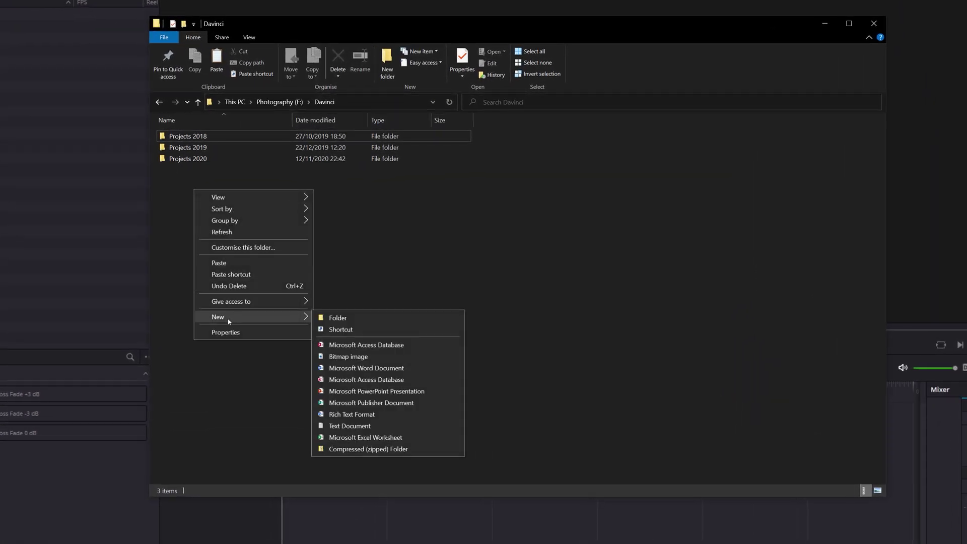
click(335, 317)
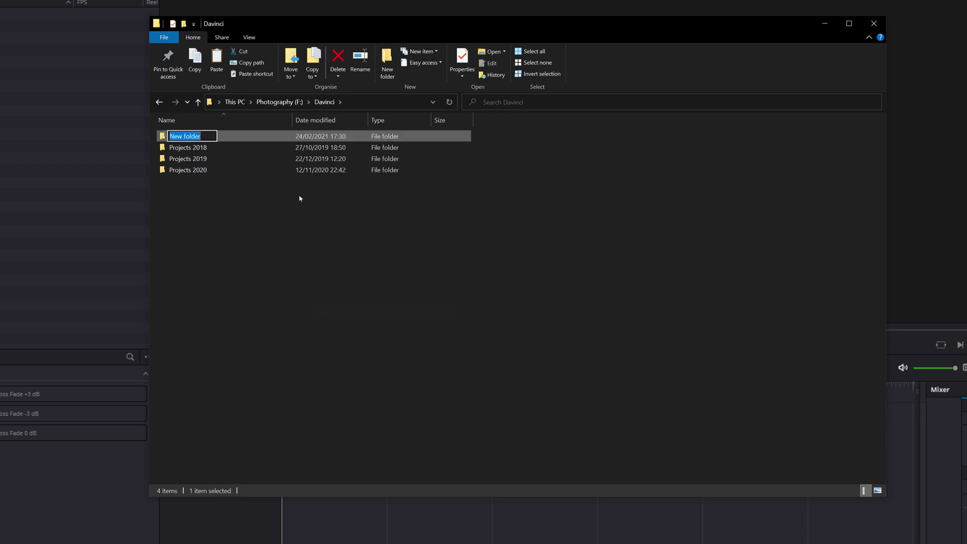
text(Demoproject)
key(BackSpace)
key(BackSpace)
key(BackSpace)
text(ect)
key(Return)
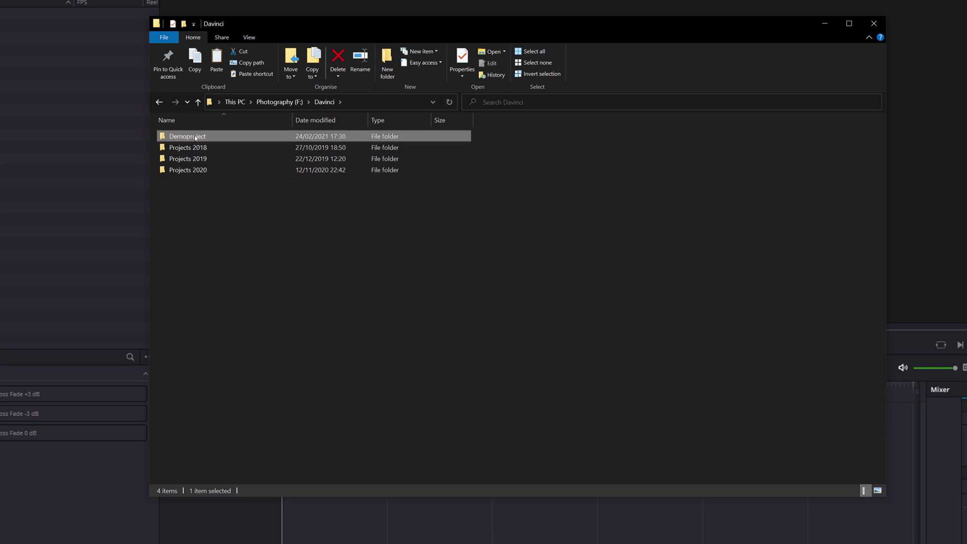
double_click(196, 137)
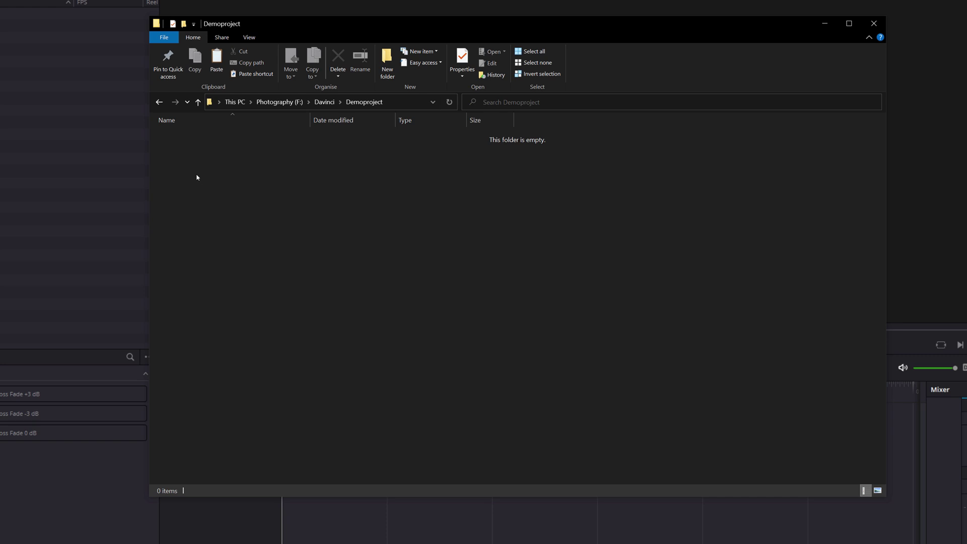
Step: Create A Roll and B Roll folders inside Demoproject
right_click(192, 160)
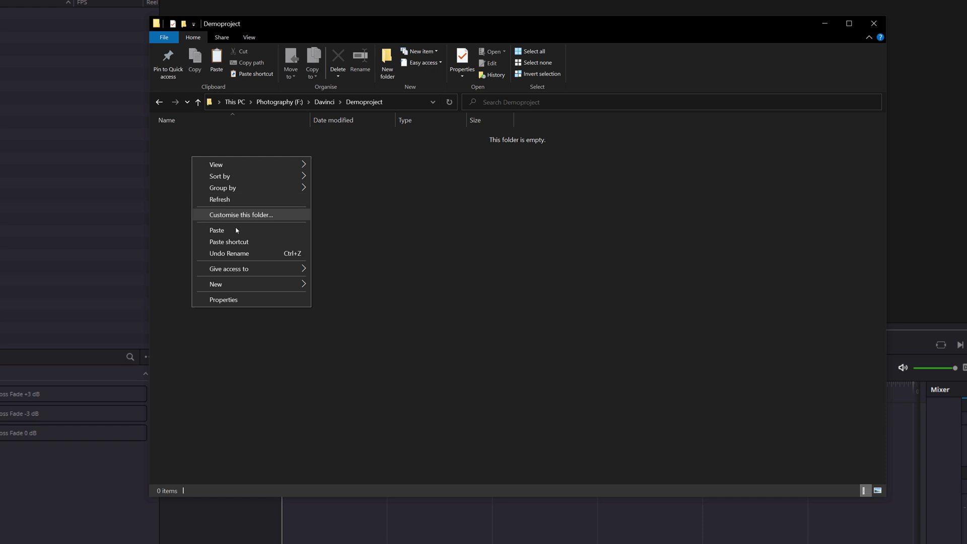
mouse_move(233, 281)
click(341, 286)
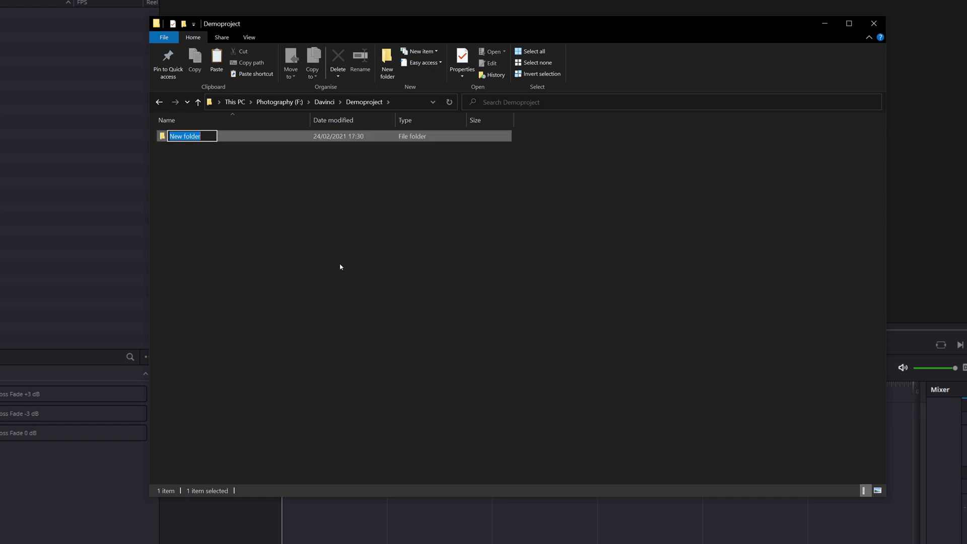
text(A Roll)
key(Return)
click(211, 204)
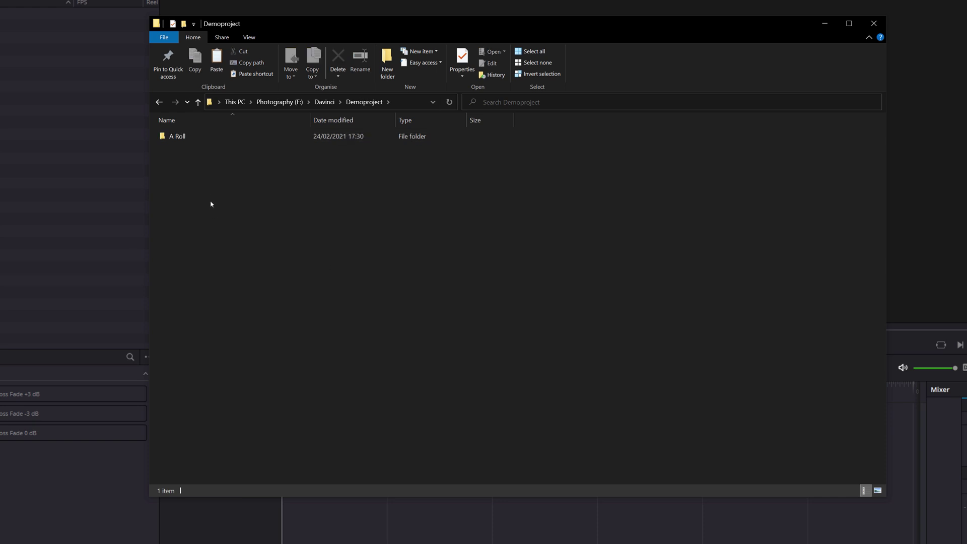
right_click(211, 204)
mouse_move(232, 320)
click(339, 318)
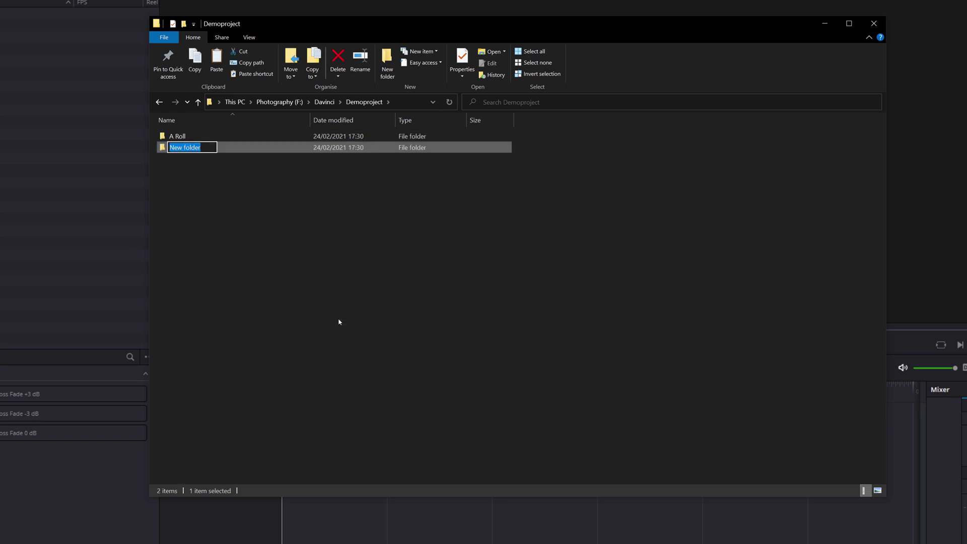
text(B Roll)
key(Return)
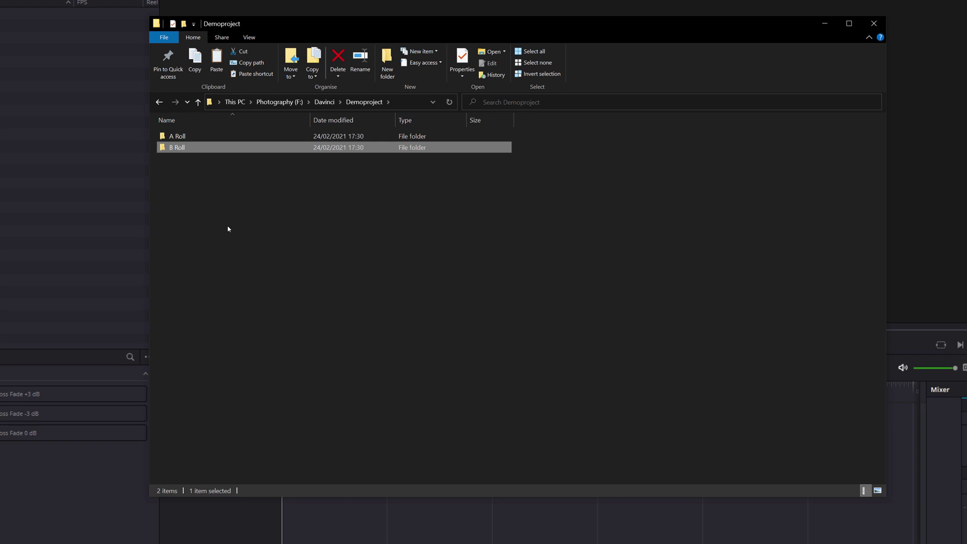
Step: Add an Audio folder to Demoproject and open it
right_click(202, 185)
mouse_move(253, 313)
click(346, 314)
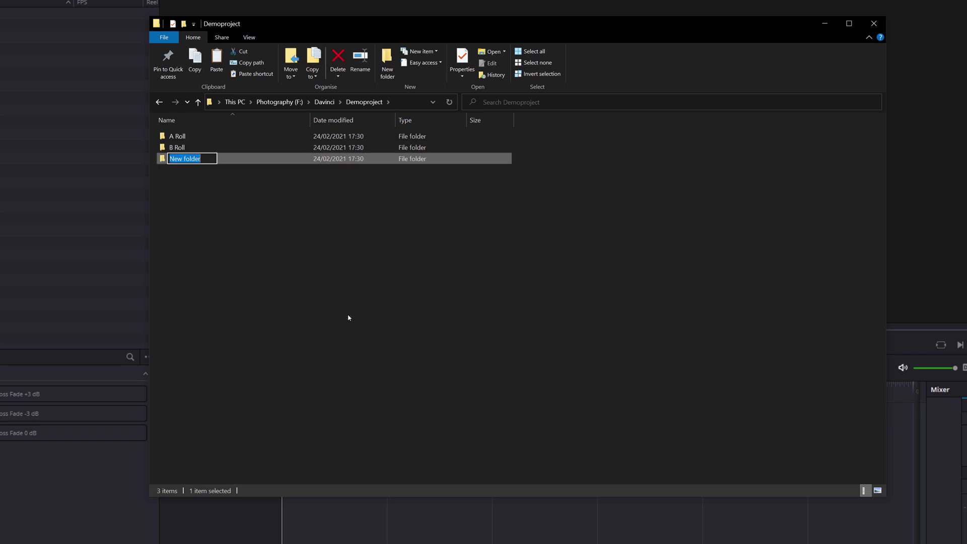
text(Auid)
key(BackSpace)
key(BackSpace)
text(dio)
key(Return)
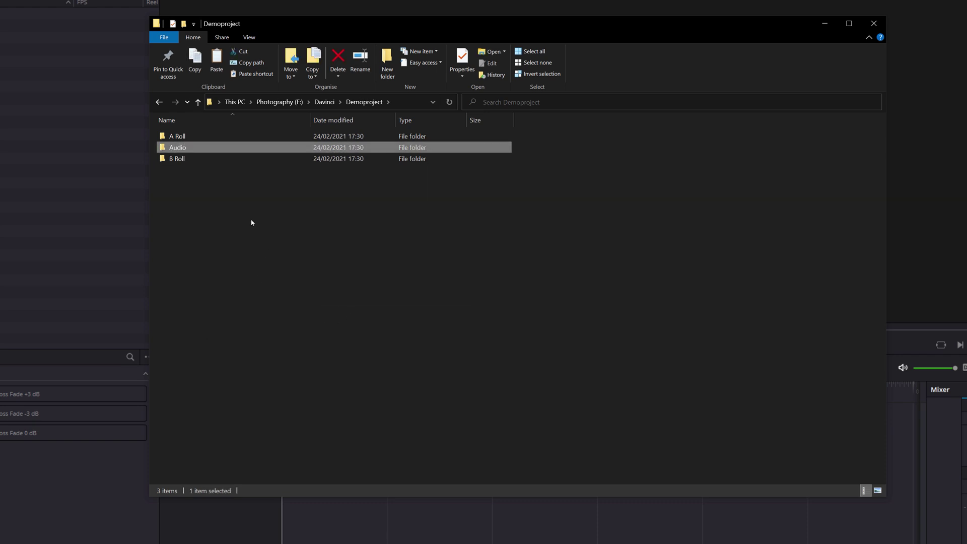
click(253, 220)
click(181, 152)
double_click(181, 152)
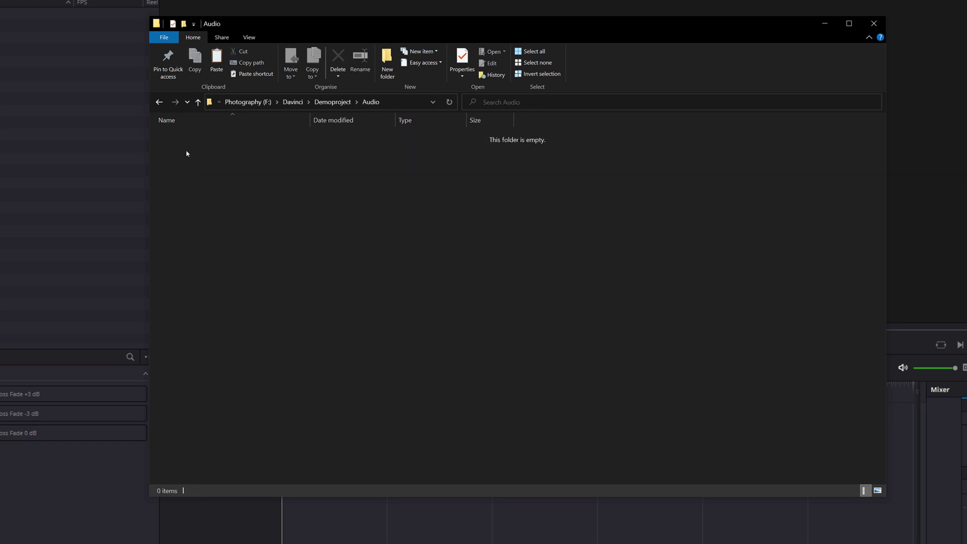
Step: Create Music and Effects folders inside Audio
right_click(186, 151)
mouse_move(222, 279)
click(331, 279)
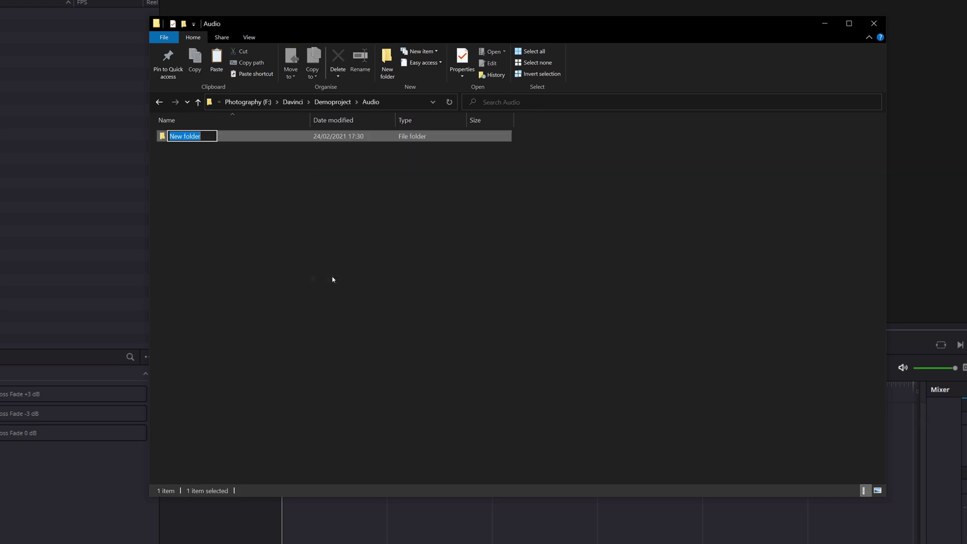
text(Music)
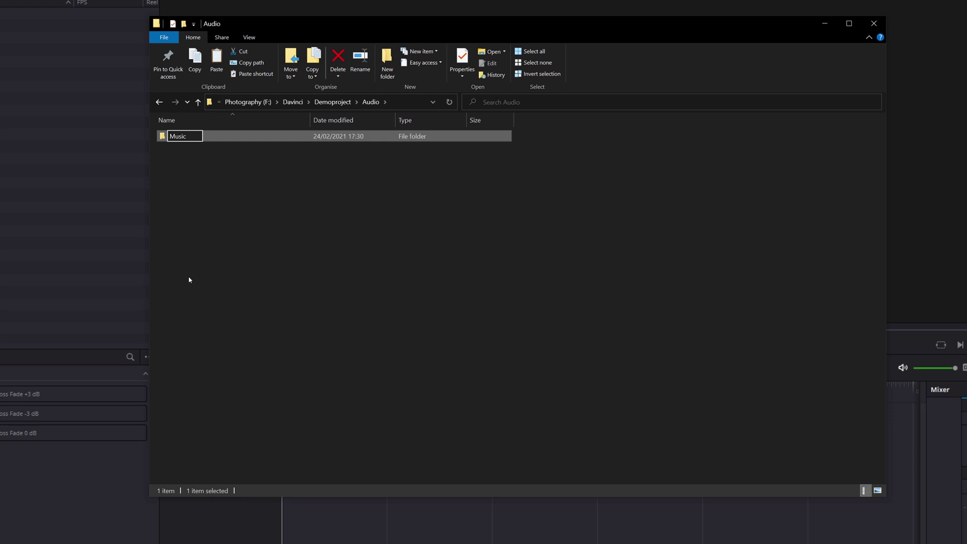
click(190, 160)
right_click(190, 160)
mouse_move(282, 287)
click(329, 288)
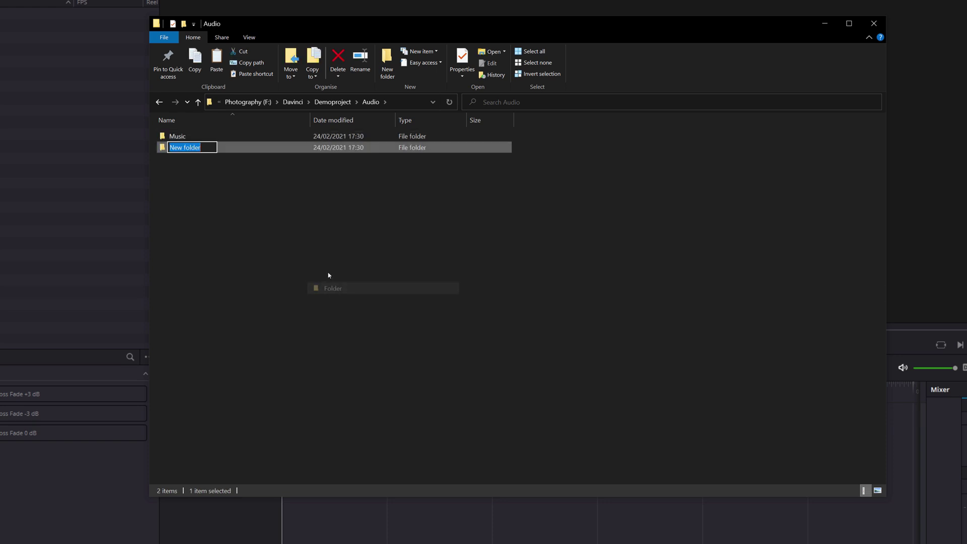
text(Effects)
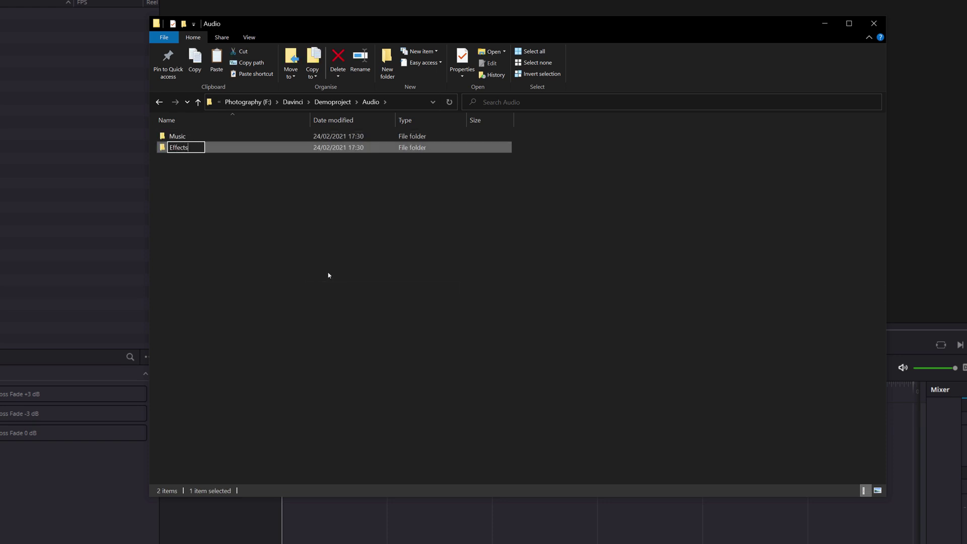
key(Return)
click(371, 268)
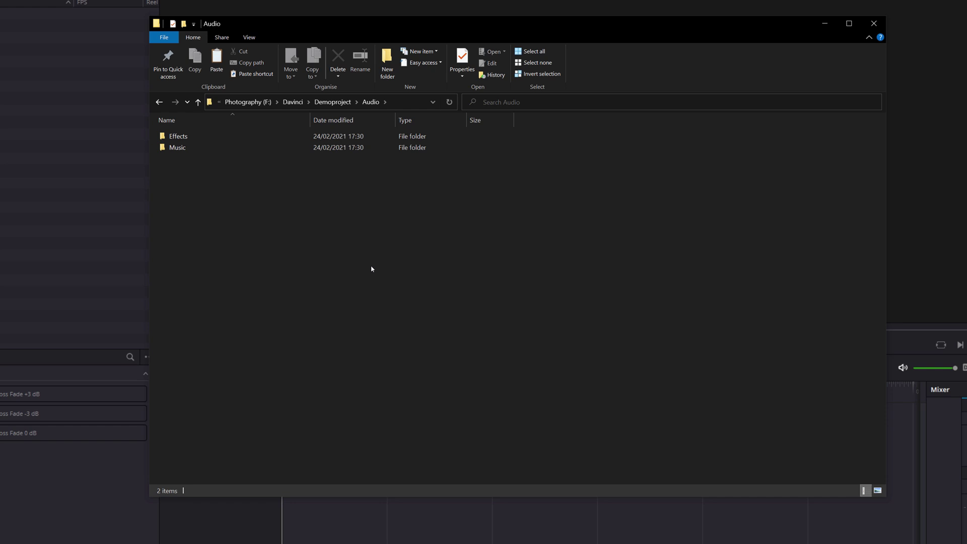
Step: Go up to Demoproject, reopen Audio, then return to Demoproject
click(336, 104)
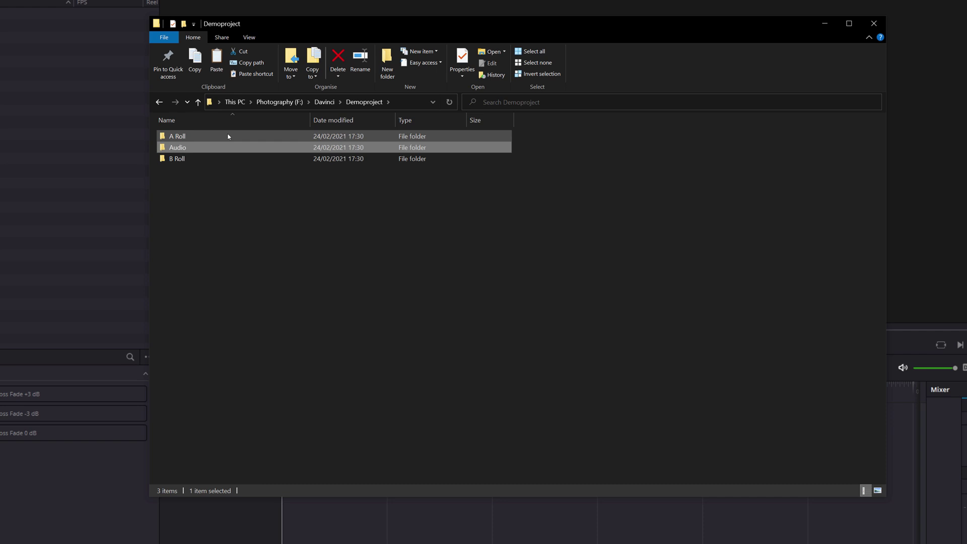
click(207, 178)
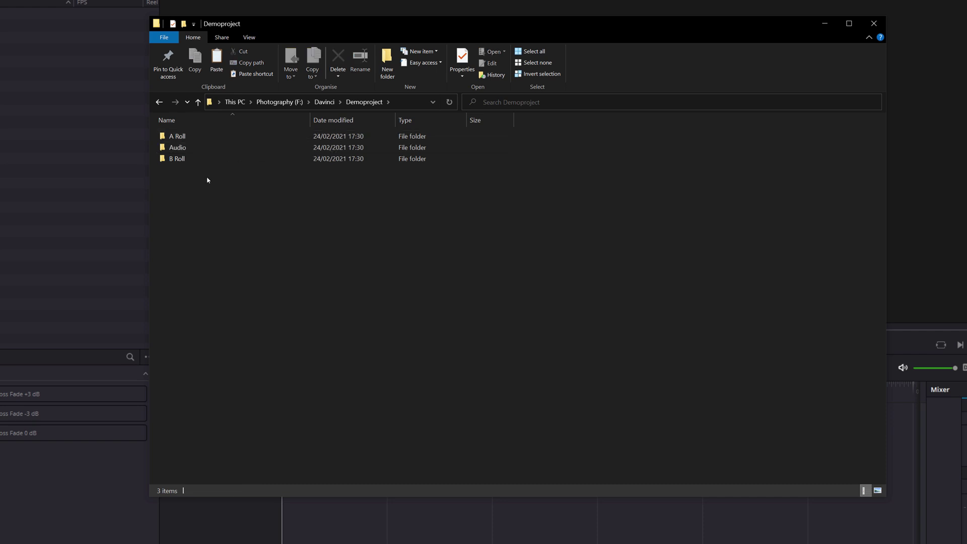
double_click(188, 149)
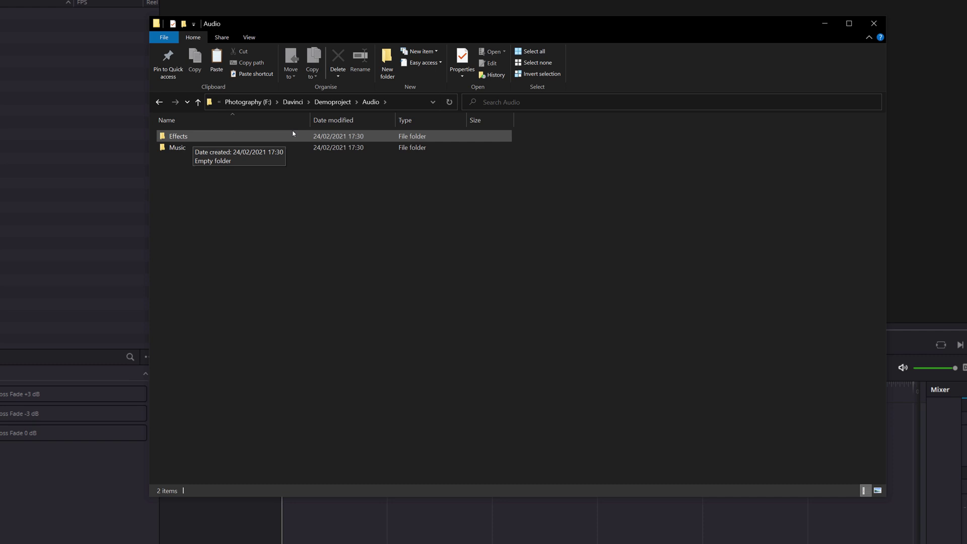
click(335, 102)
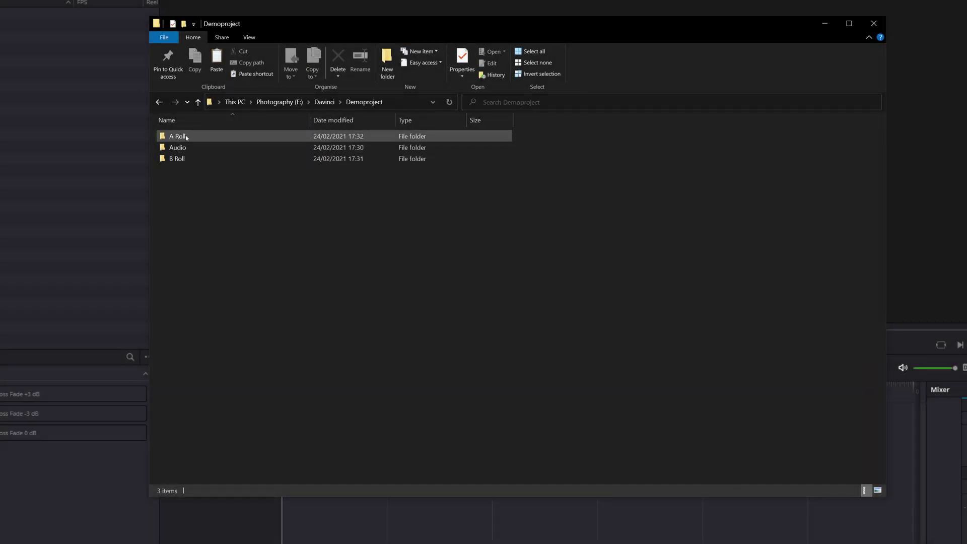
Step: Check the media in A Roll, B Roll, Audio > Effects and Audio > Music, finishing in A Roll
double_click(177, 136)
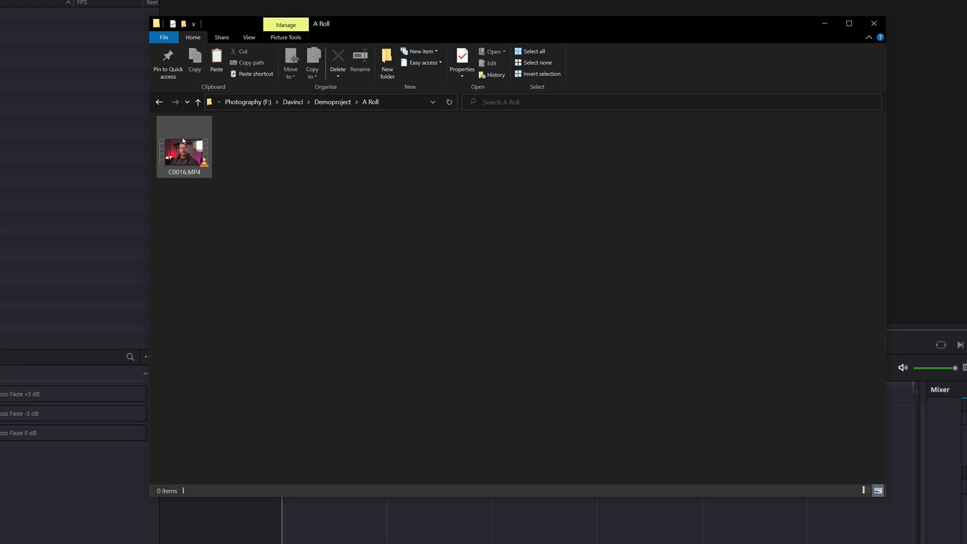
key(alt+Up)
double_click(175, 159)
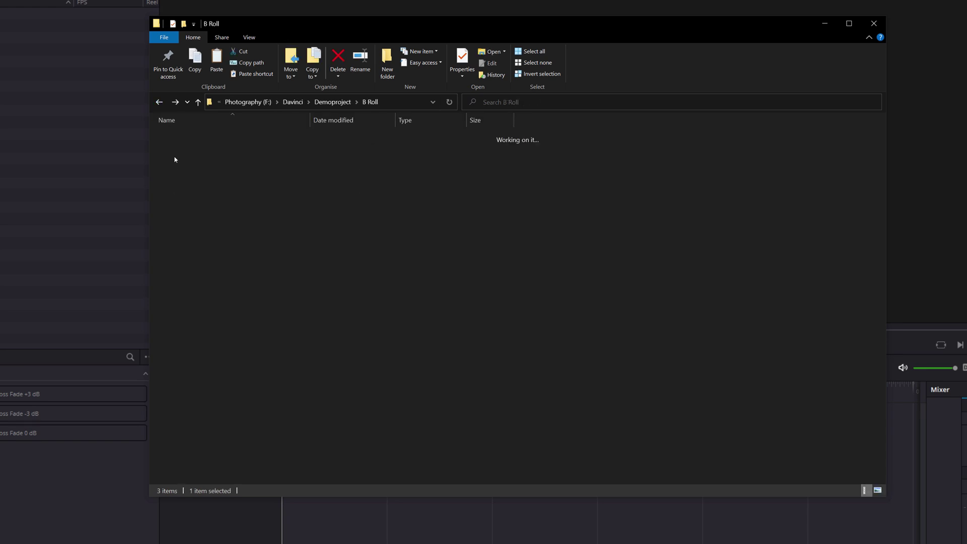
click(159, 102)
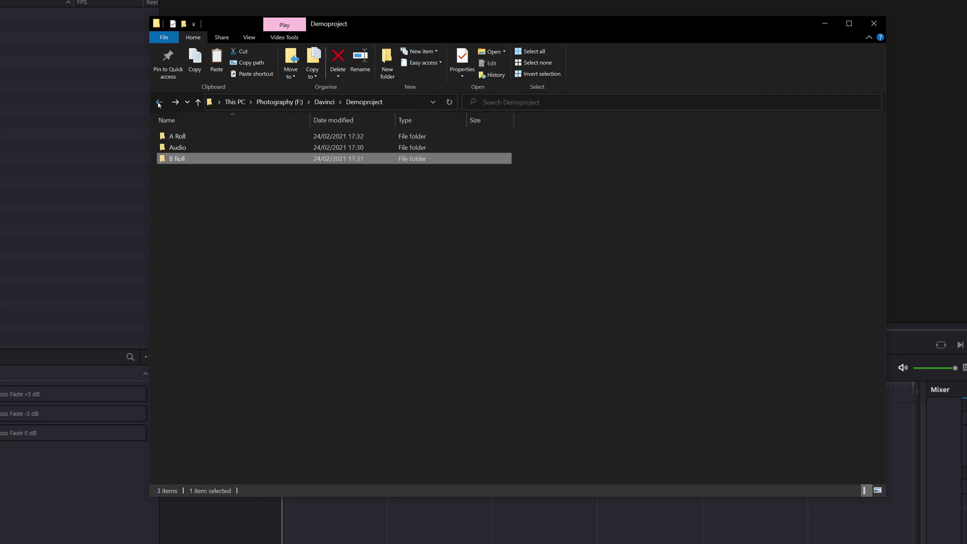
double_click(176, 147)
double_click(170, 135)
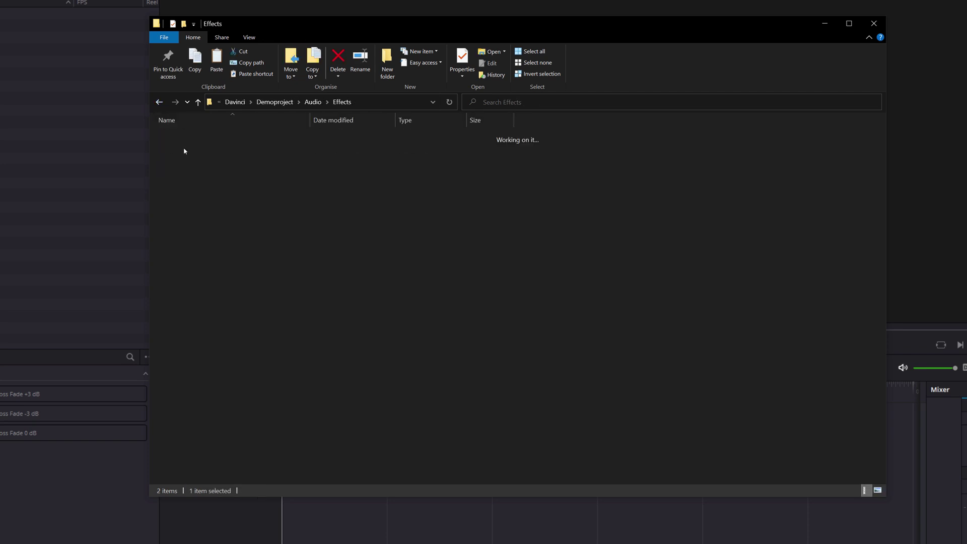
click(159, 102)
double_click(177, 147)
click(159, 102)
click(159, 102)
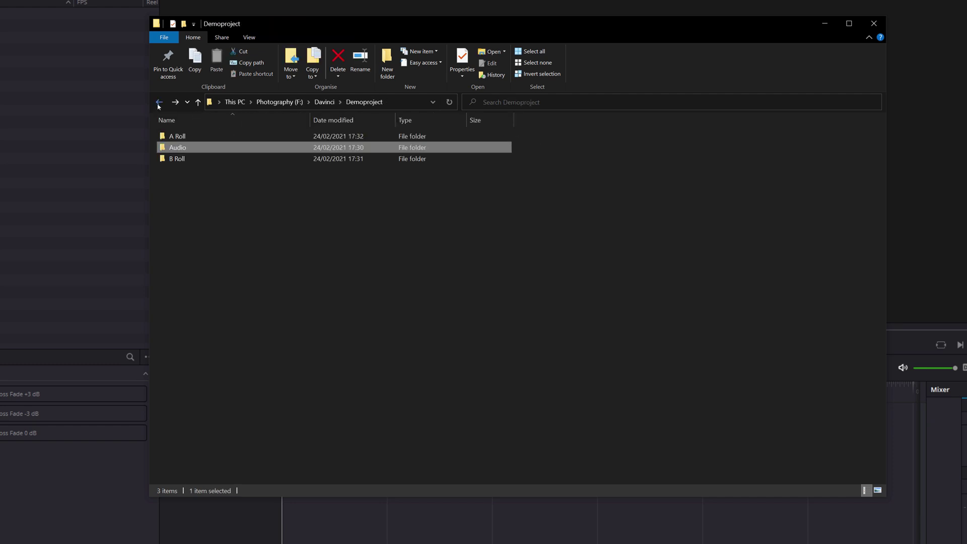
click(158, 102)
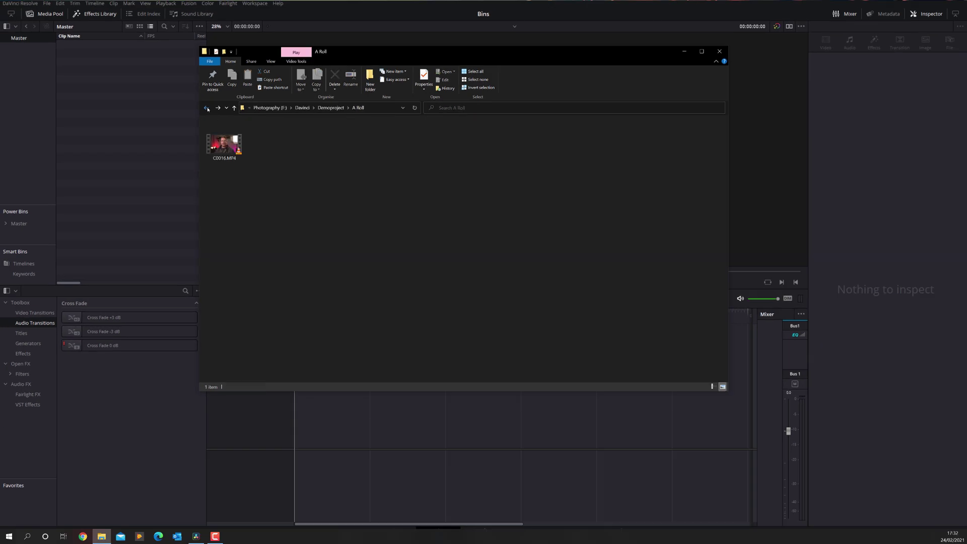
Step: Drag the Demoproject folder from Davinci into the Media Pool and minimize Explorer
click(302, 108)
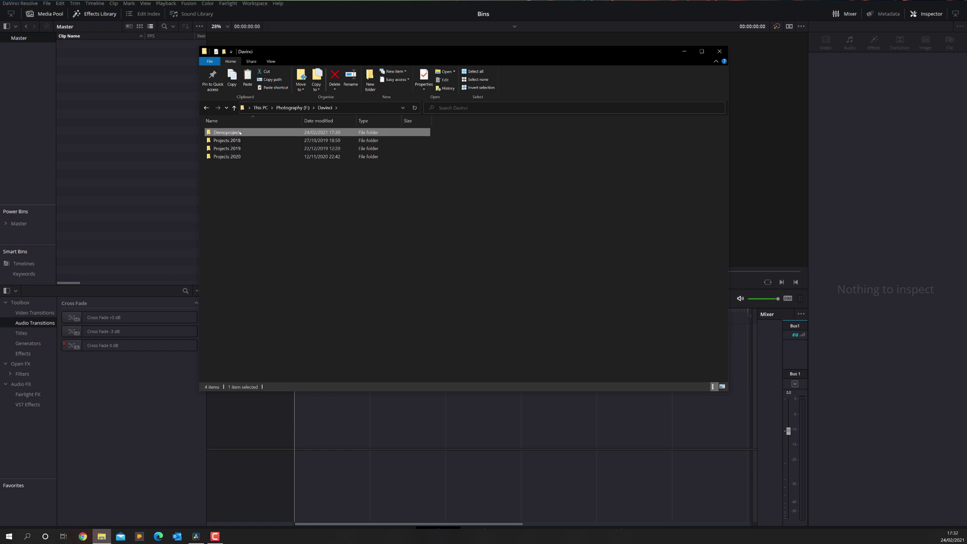
drag(240, 132, 26, 74)
click(684, 51)
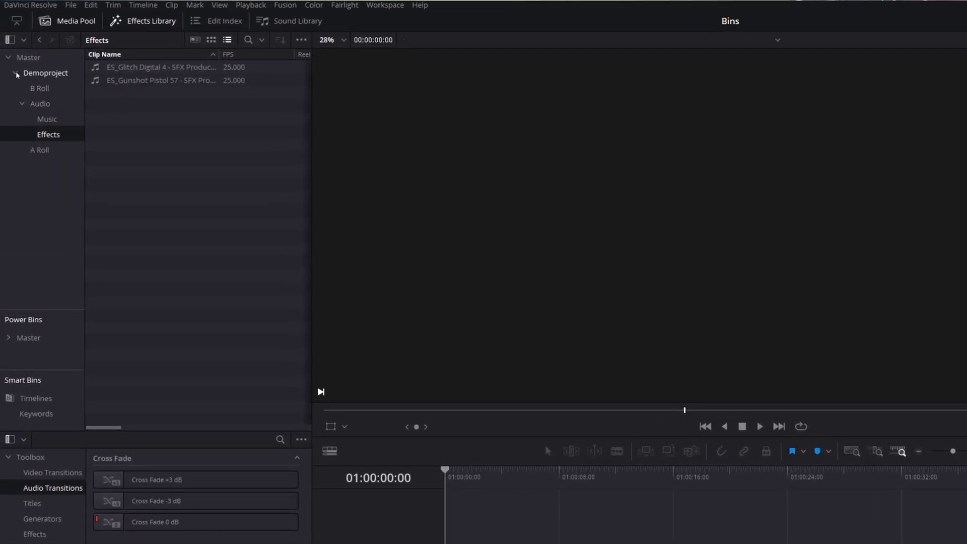
click(16, 74)
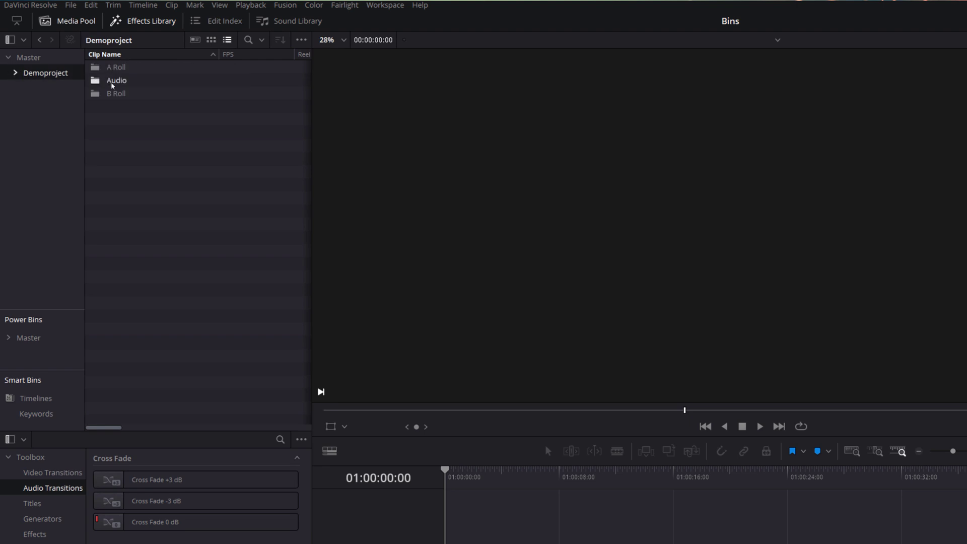
click(15, 73)
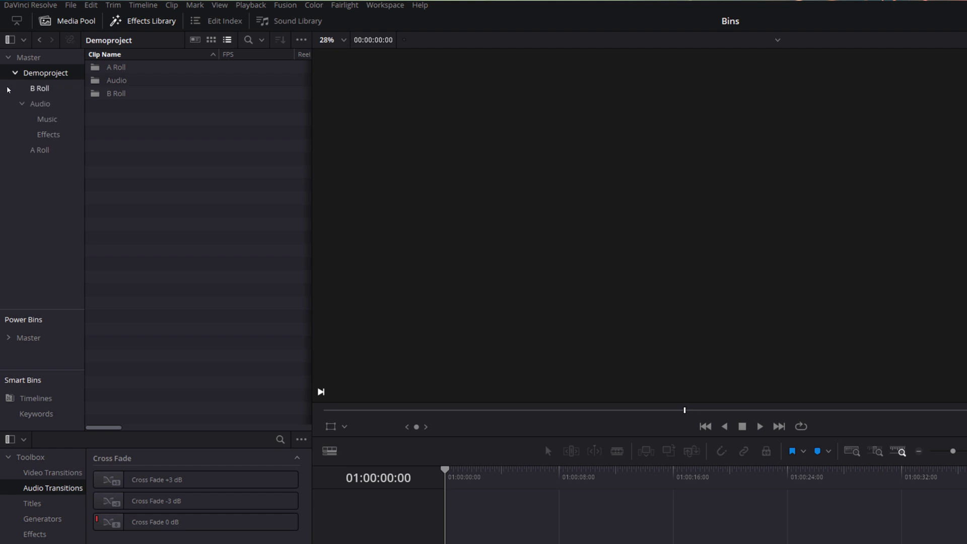
click(39, 91)
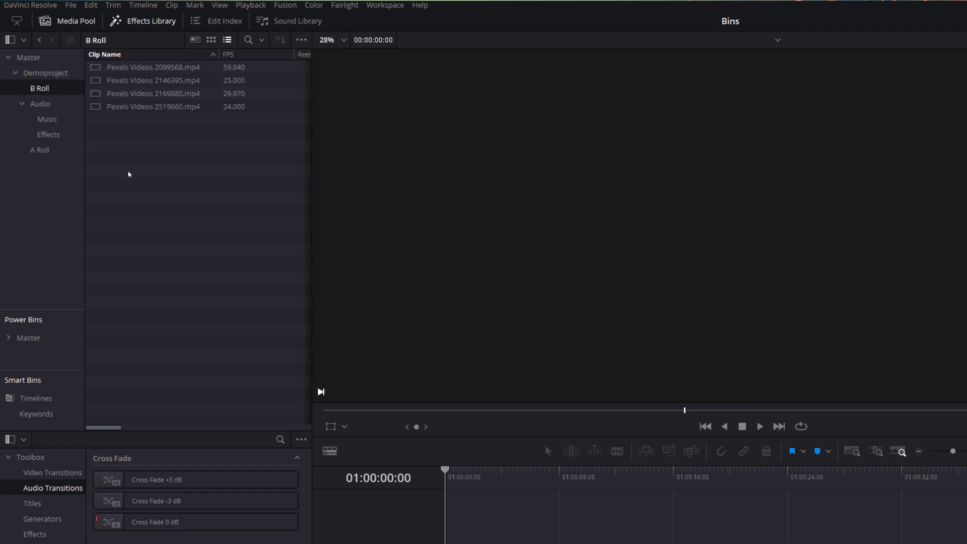
click(44, 152)
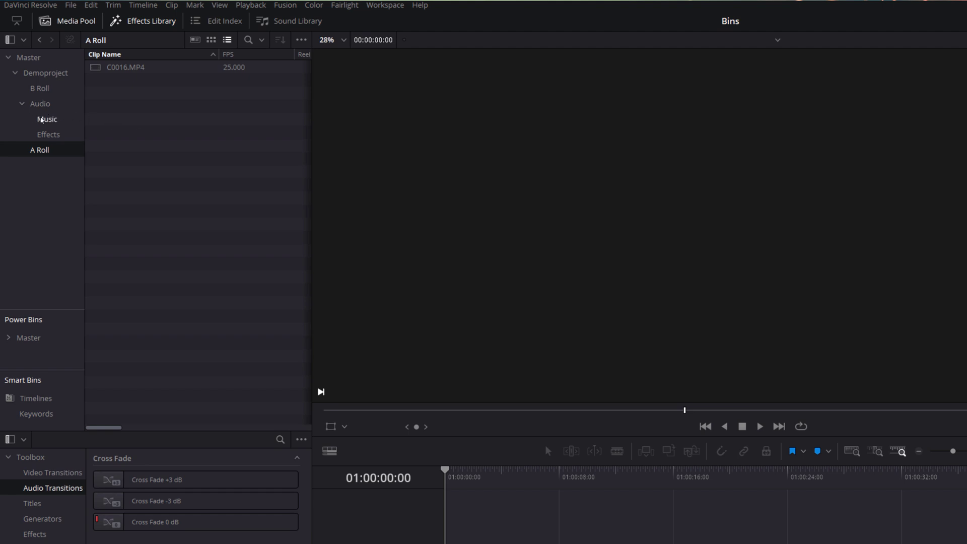
click(46, 121)
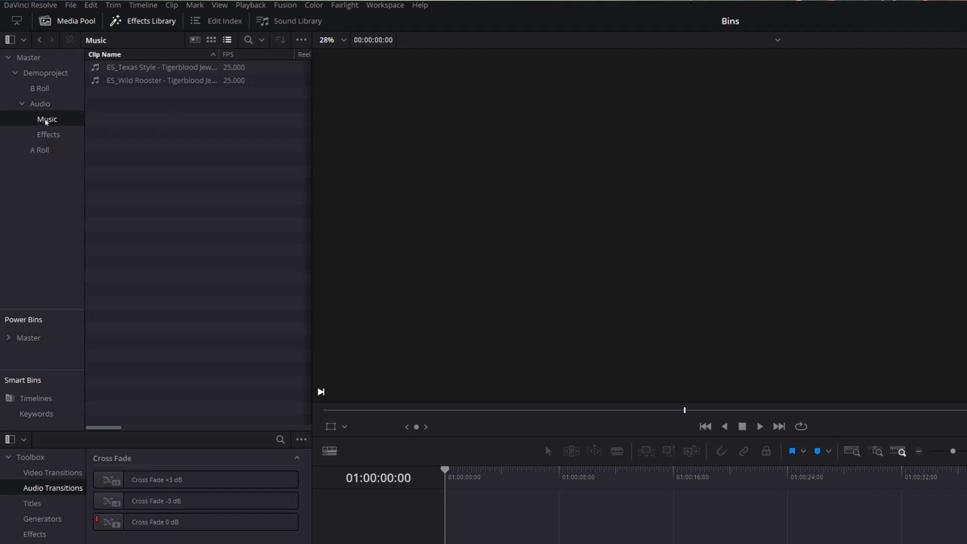
click(49, 134)
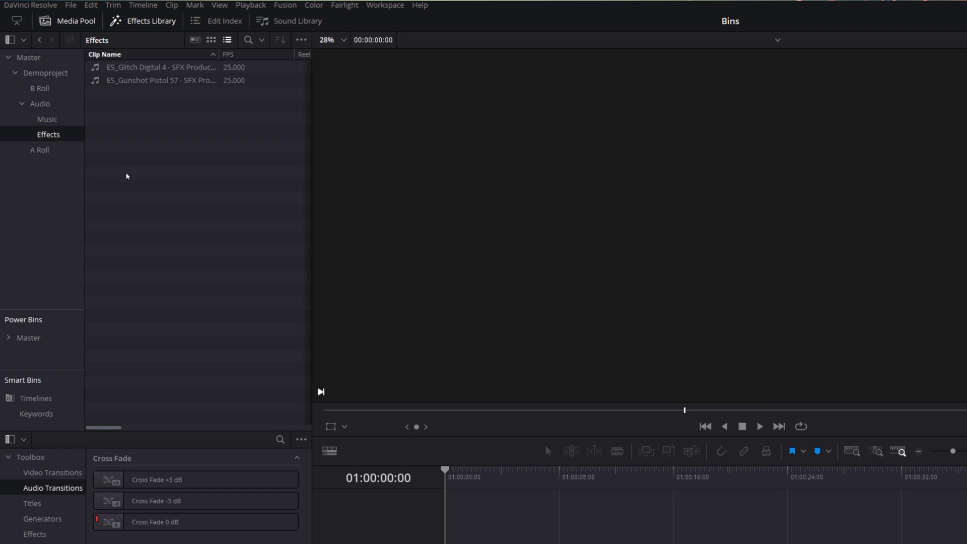
Step: Create a Photos folder inside Demoproject and paste the PNG image into it
key(alt+Tab)
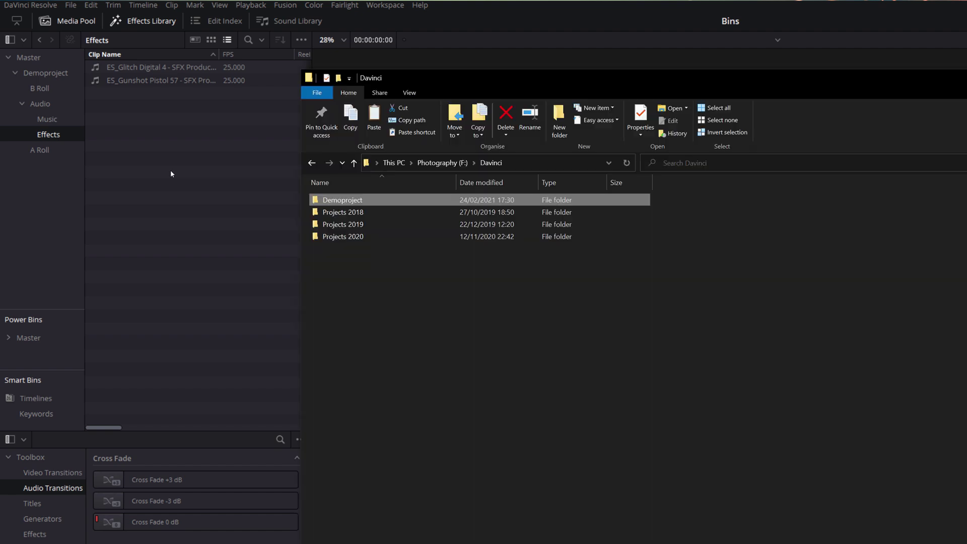
double_click(340, 201)
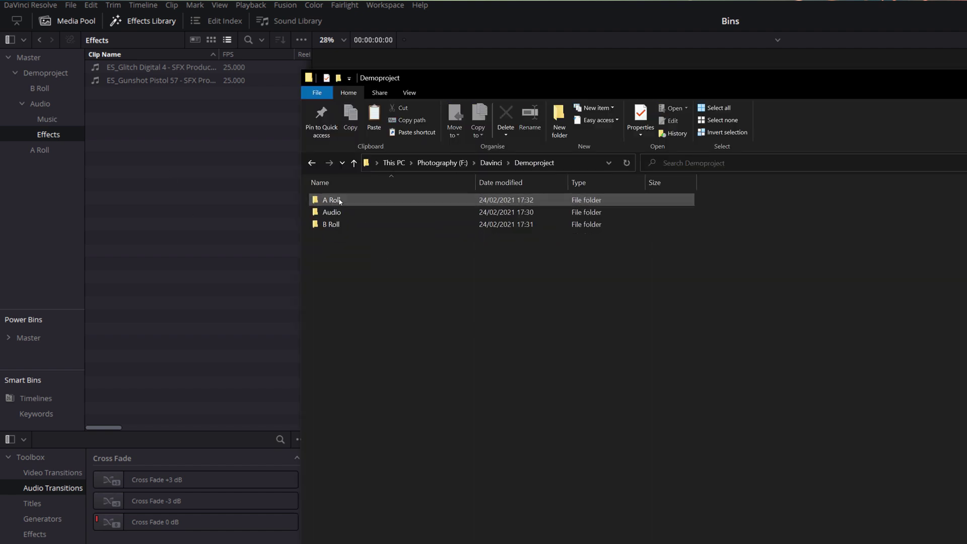
right_click(341, 248)
mouse_move(403, 385)
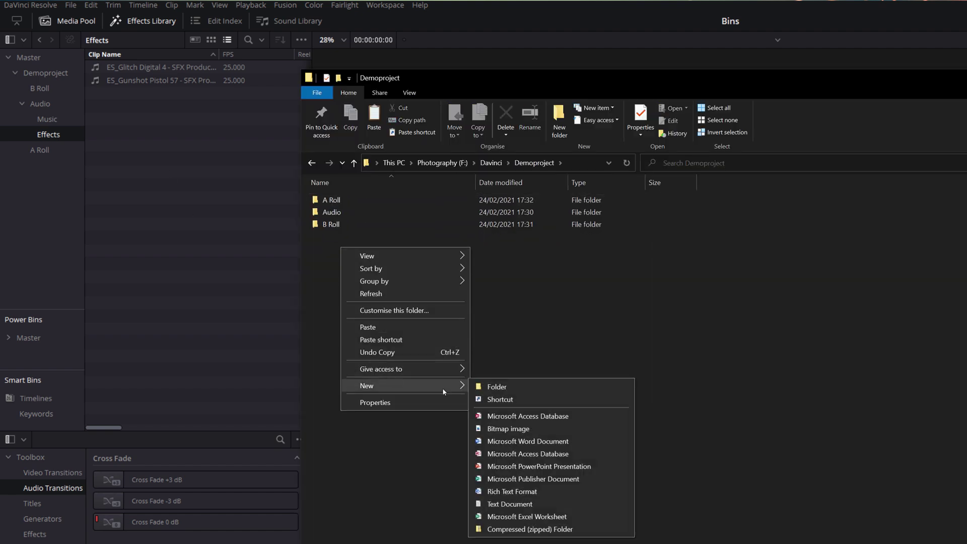
click(512, 391)
text(P)
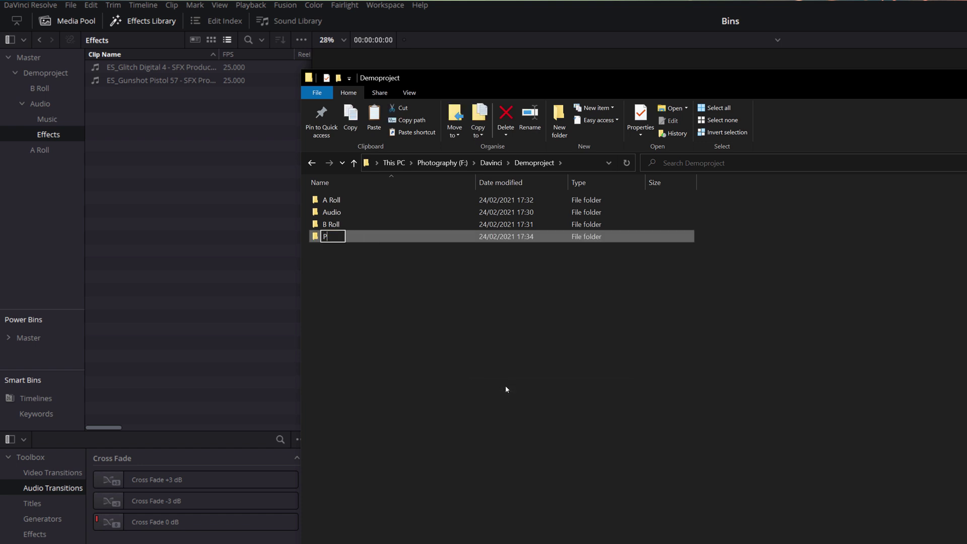
text(hotos)
key(Return)
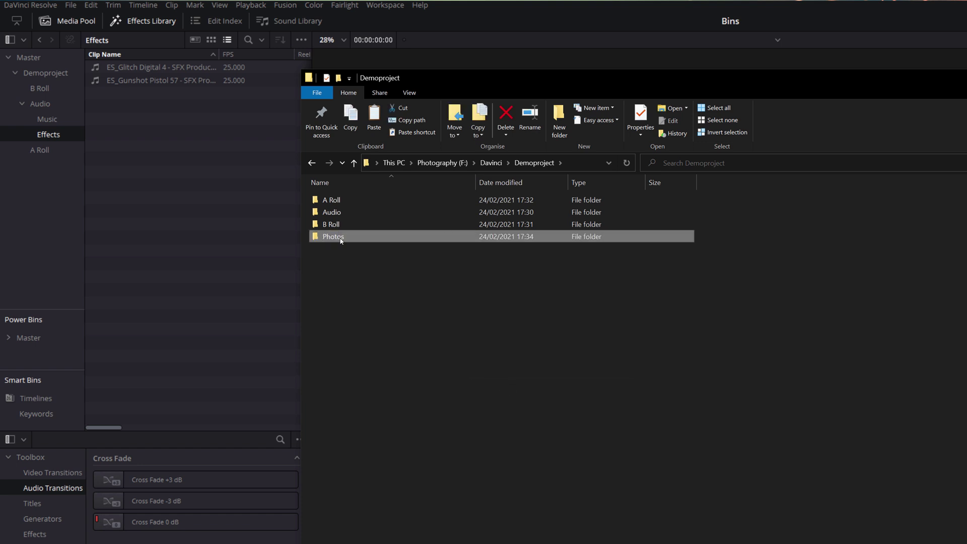
double_click(341, 237)
key(ctrl+v)
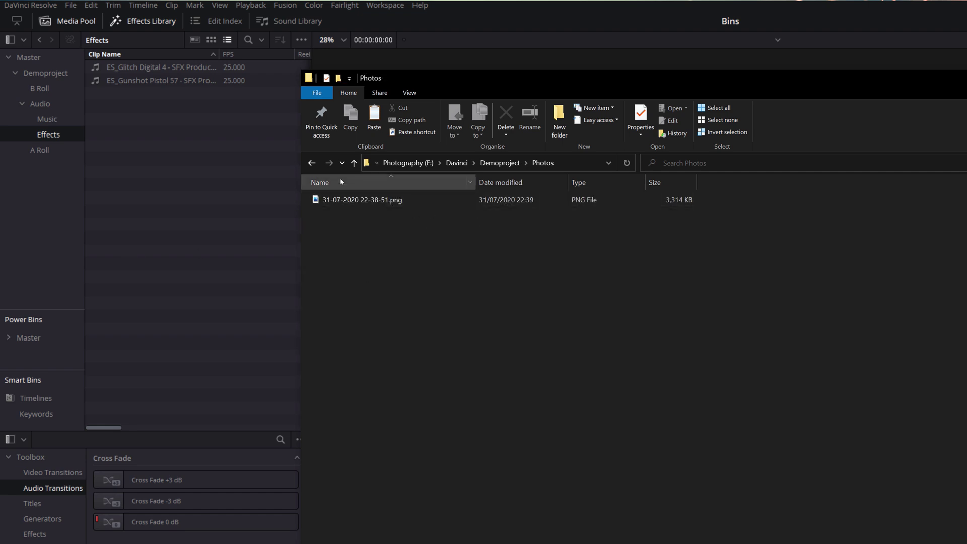
Step: Drag the Photos folder into the Media Pool as a Demoproject sub-bin
key(alt+Left)
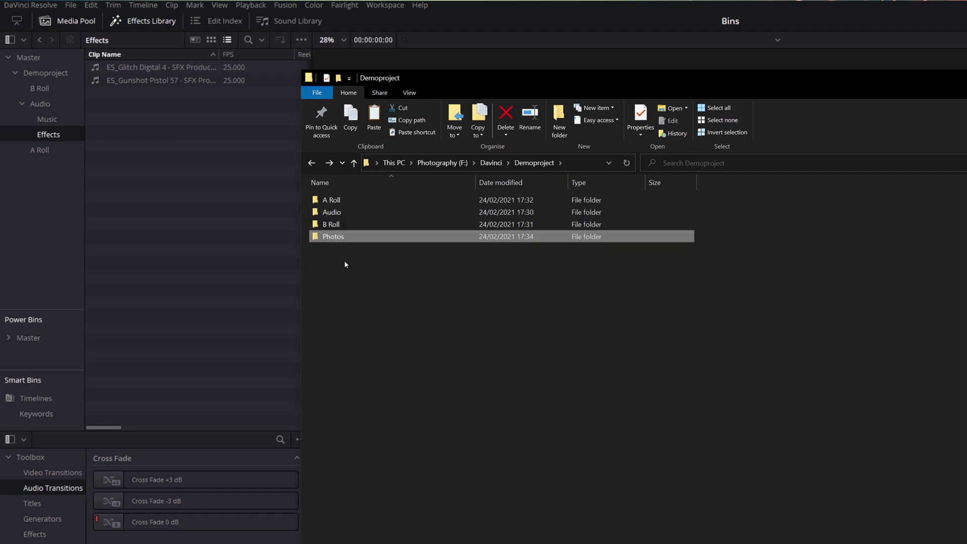
drag(332, 238, 57, 78)
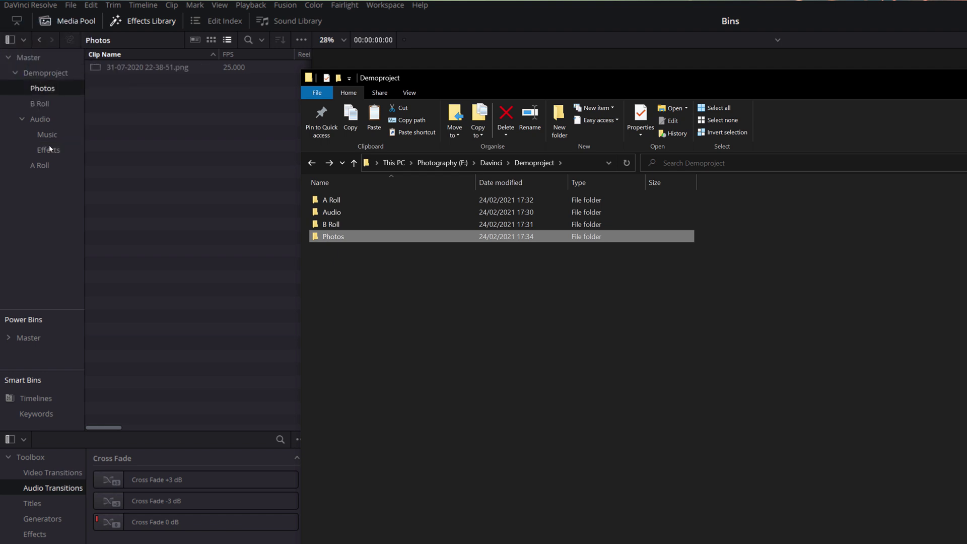
click(50, 90)
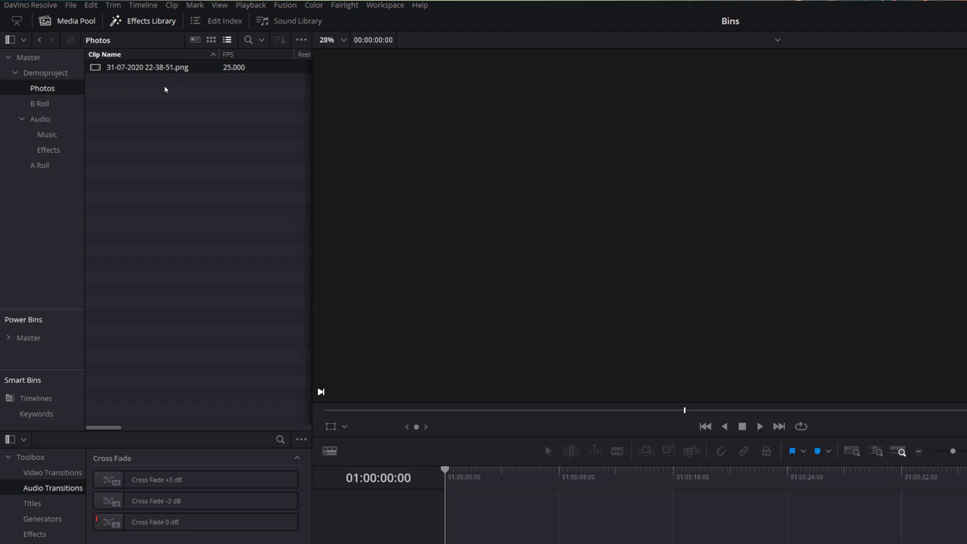
click(156, 95)
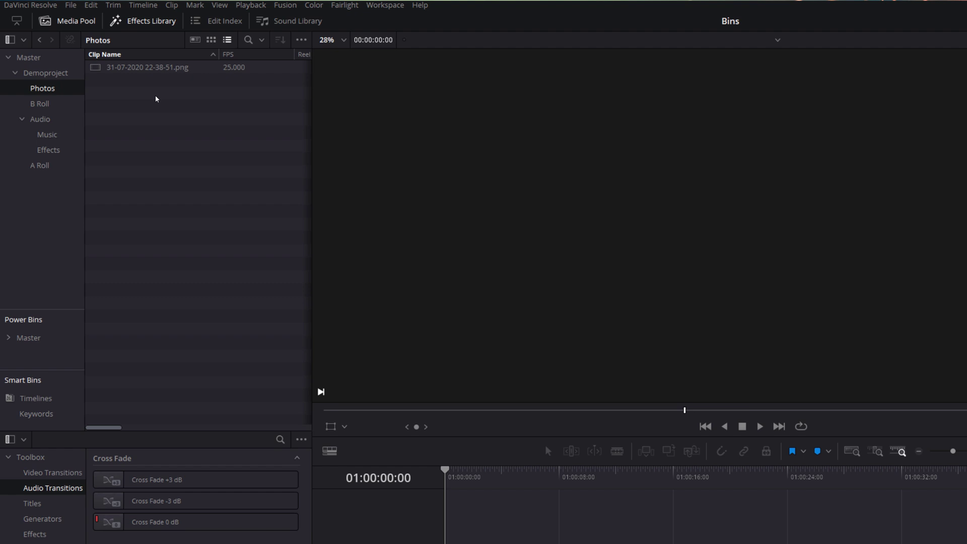